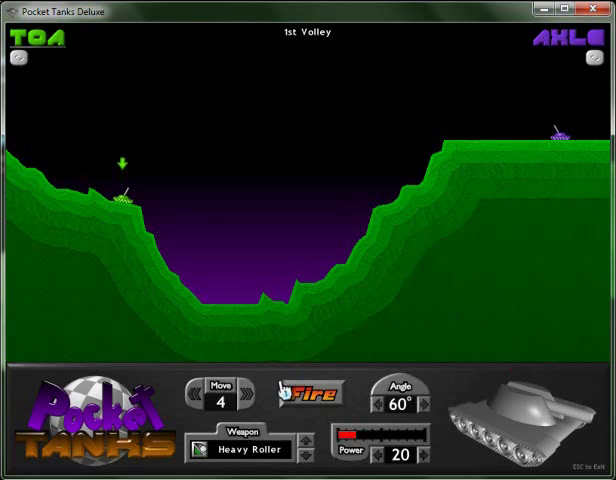
- Select the Glue Gun as the green tank's weapon
left_click(255, 449)
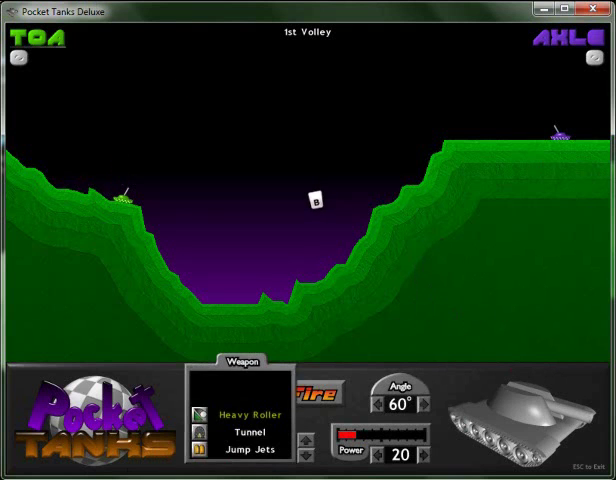
key("Down")
key("Down")
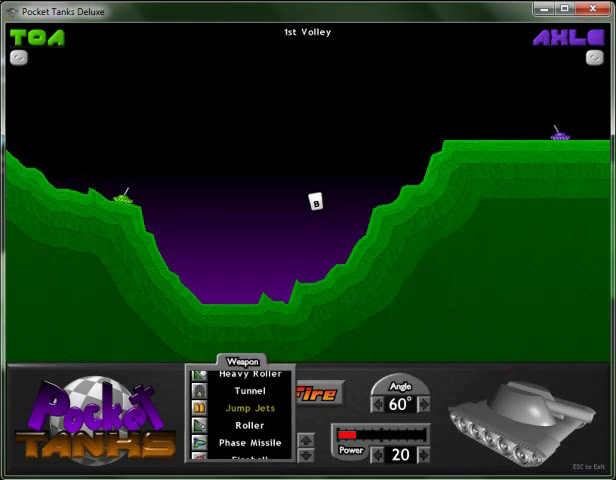
key("Down")
key("Down")
key("Down")
key("Down")
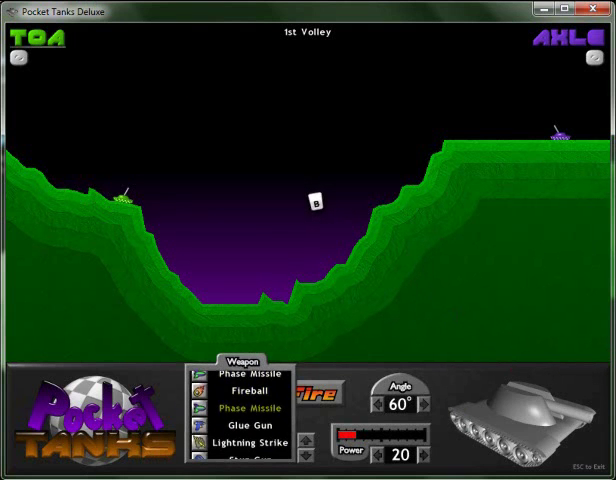
key("Down")
key("Down")
key("Down")
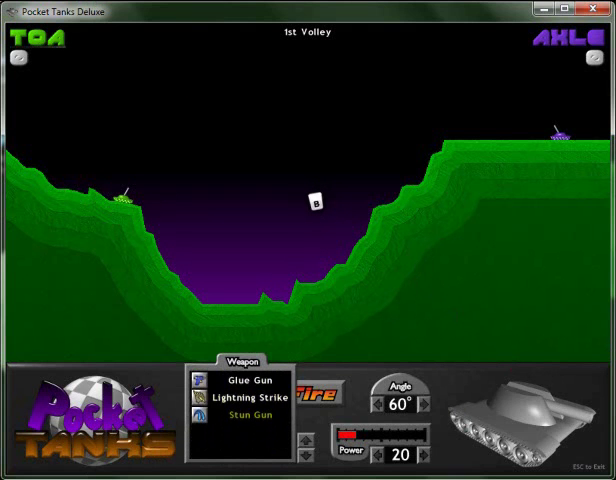
key("Up")
key("Up")
key("Return")
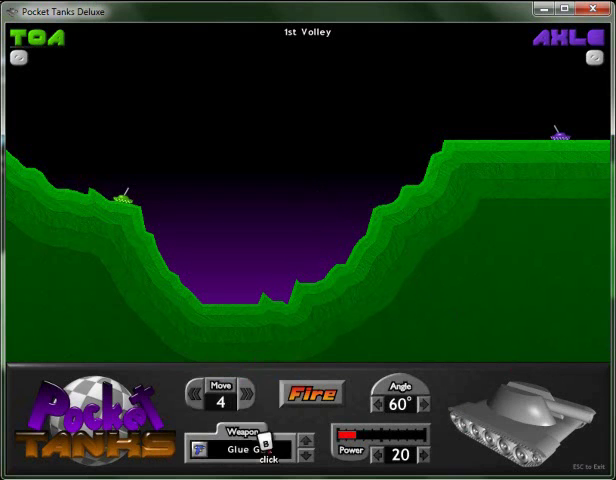
- Aim at 42° with power 59 and fire the Glue Gun
left_click(413, 390)
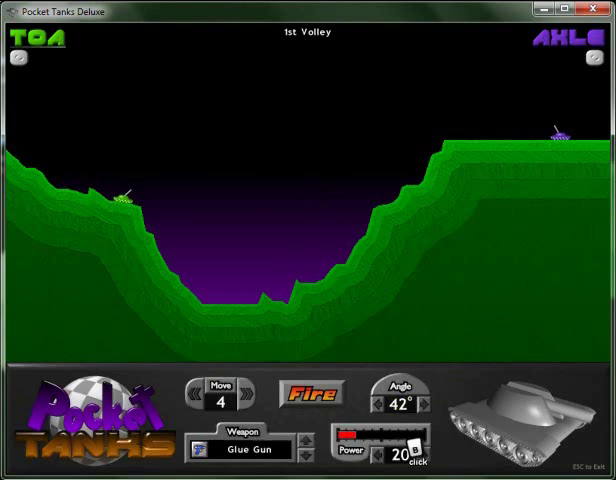
left_click(422, 448)
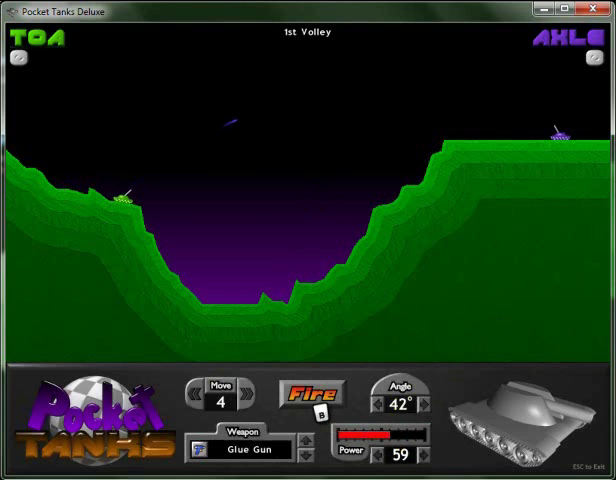
left_click(313, 395)
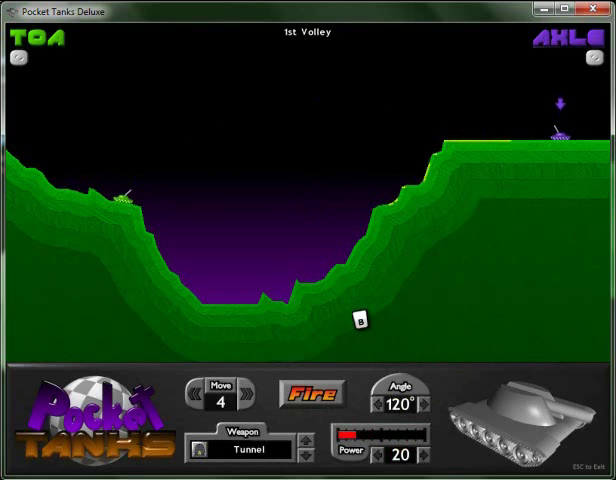
- Switch to Camtasia Studio and back to Pocket Tanks so recording captures the game
key("alt+Tab")
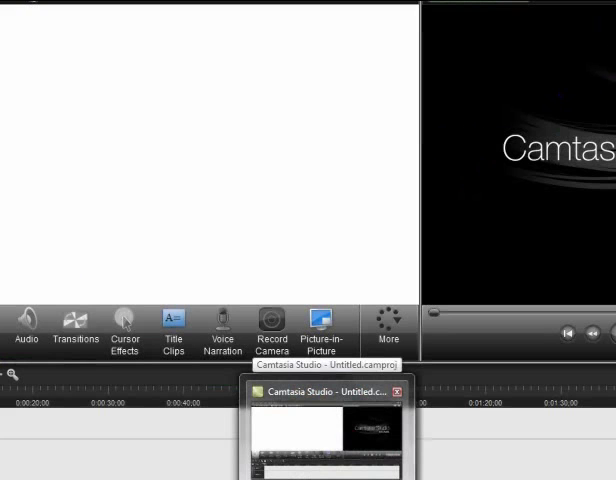
key("alt+Tab")
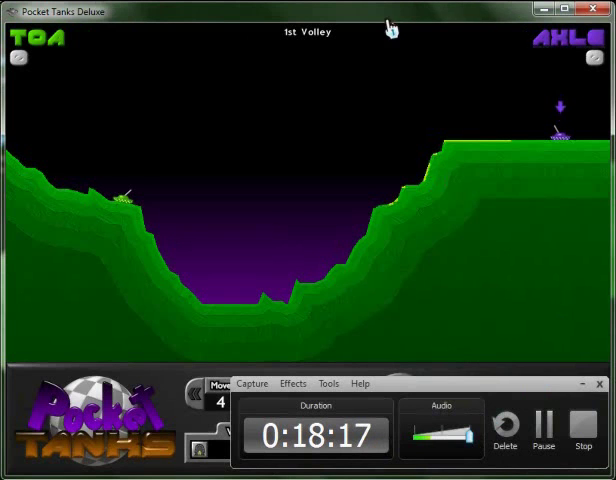
- Hide the recorder controls and move the purple tank two steps left
left_click(582, 384)
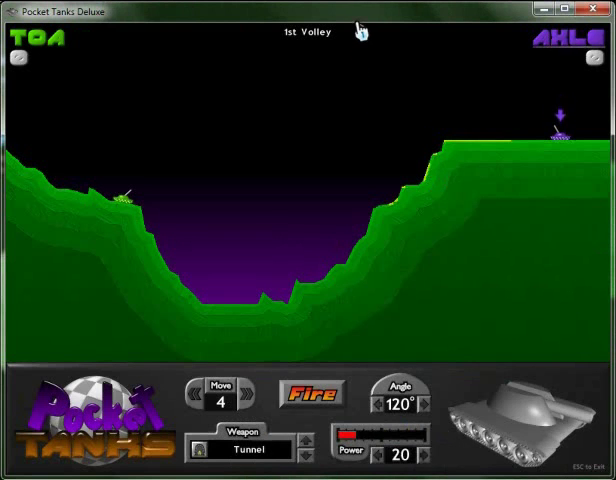
left_click(313, 394)
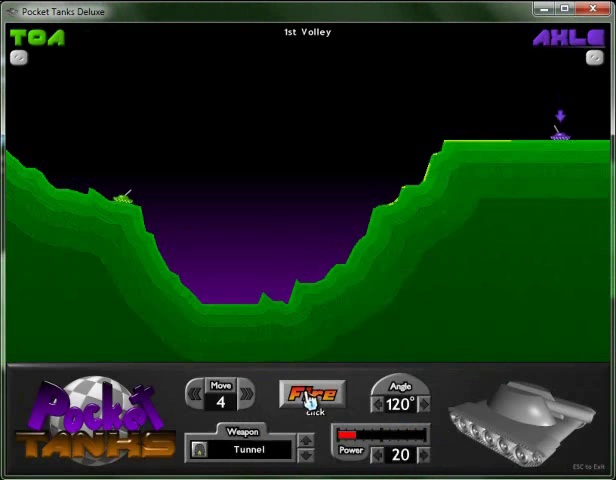
left_click(380, 406)
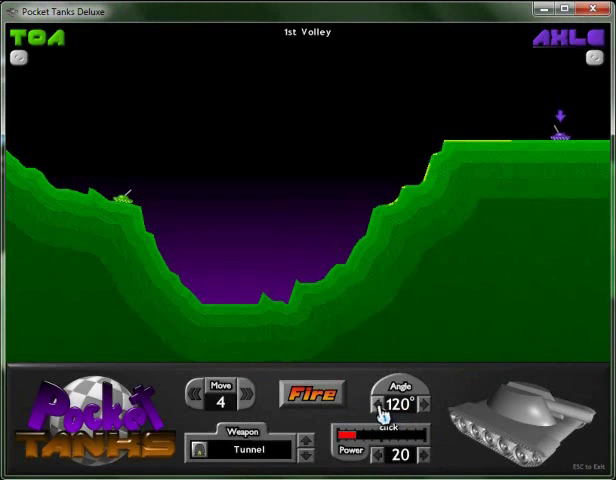
left_click(200, 398)
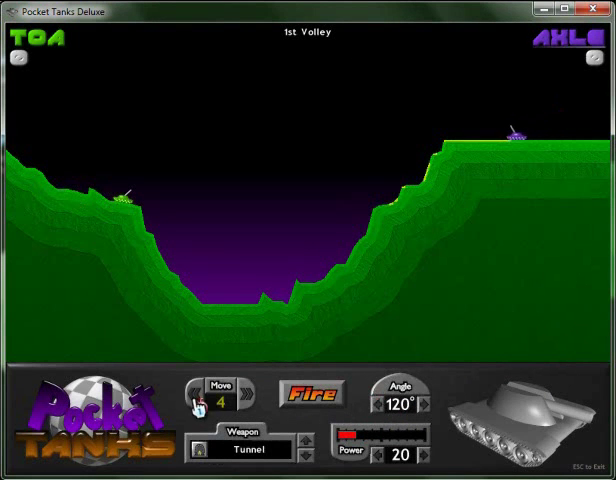
left_click(200, 398)
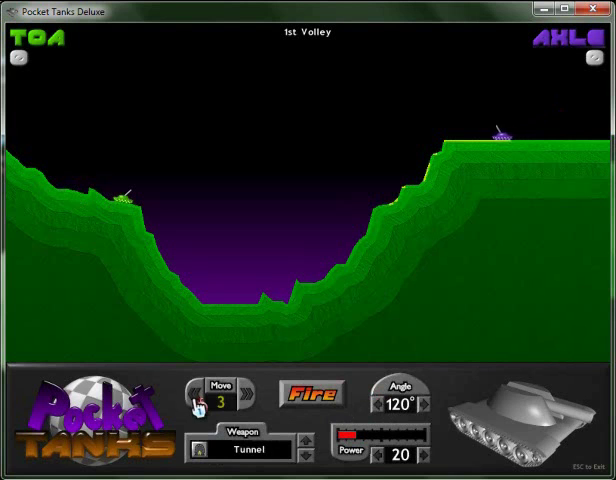
left_click(200, 398)
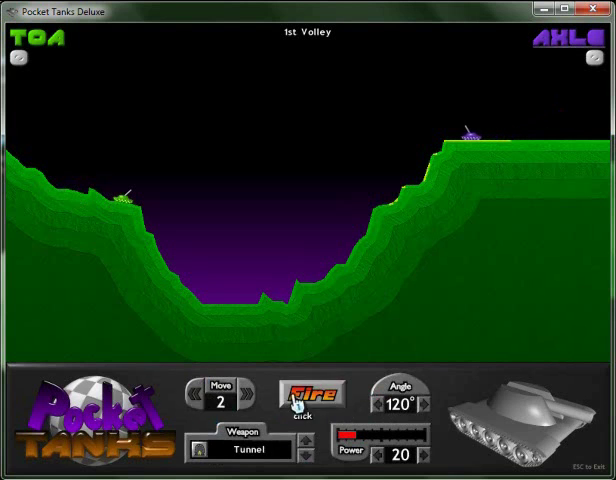
- Aim the purple tank at 184°, select Laser Battery, and raise power to 80
left_click(405, 395)
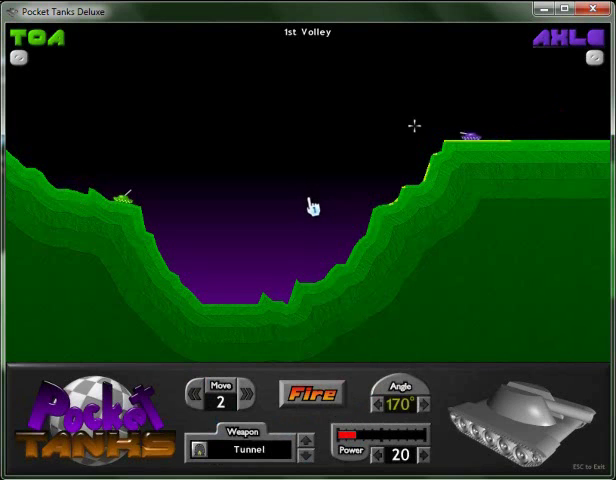
key("Up")
key("Up")
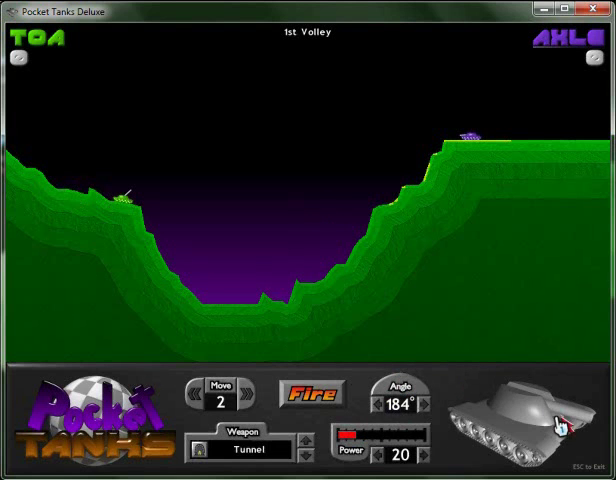
left_click(245, 448)
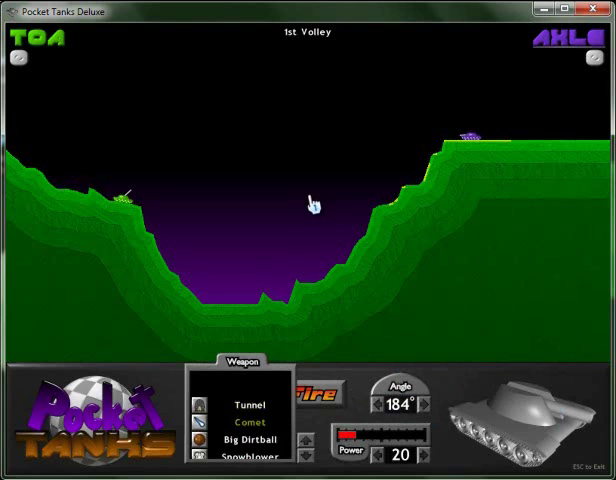
key("Down")
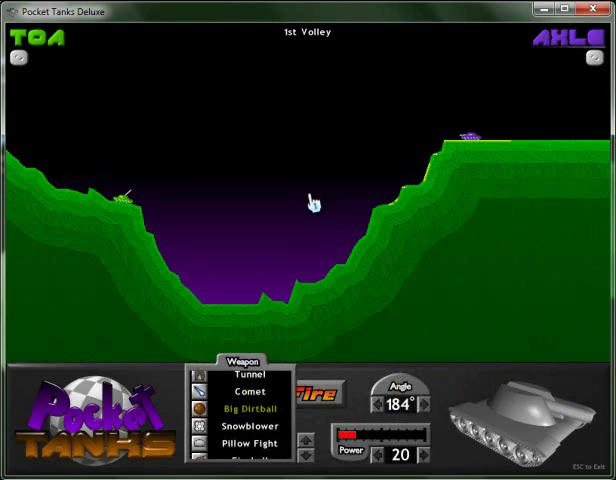
key("Down")
key("Down")
key("Down")
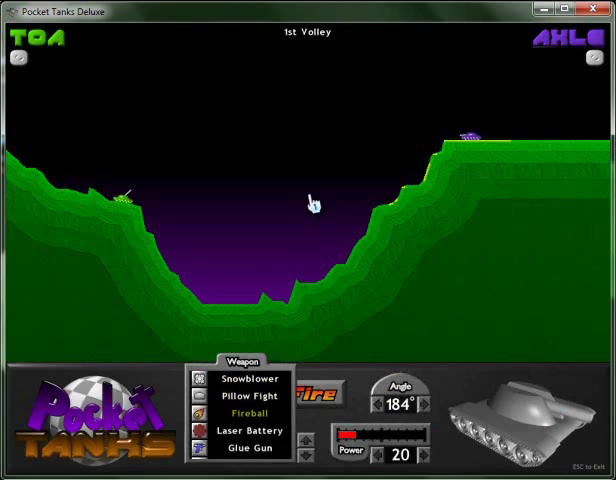
key("Down")
key("Down")
key("Down")
key("Down")
key("Up")
key("Up")
key("Up")
key("Return")
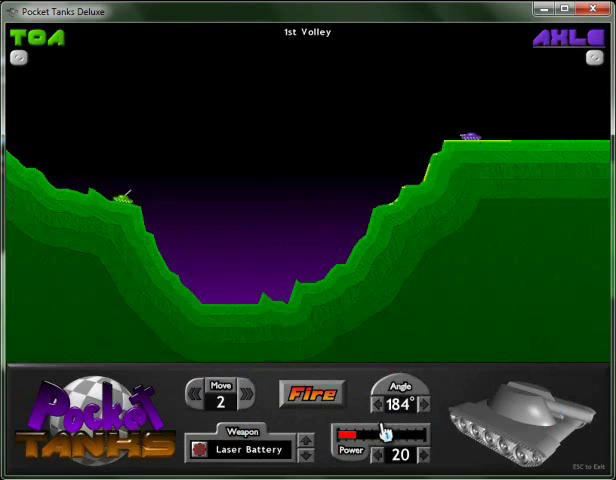
left_click_drag(358, 436, 378, 436)
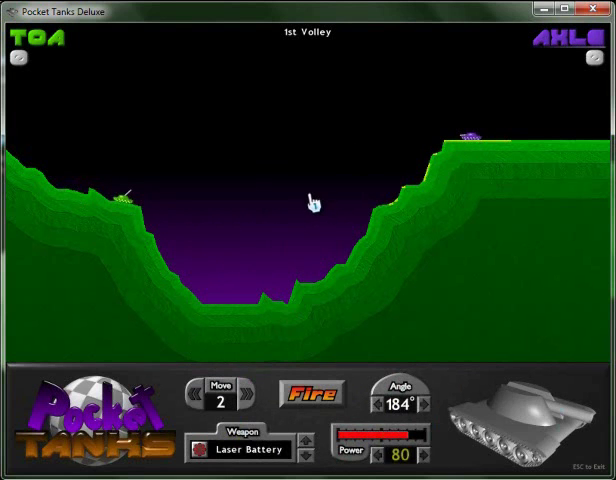
- Fire purple's Laser Battery, then green's Lightning Strike at 45°, power 59
left_click(327, 408)
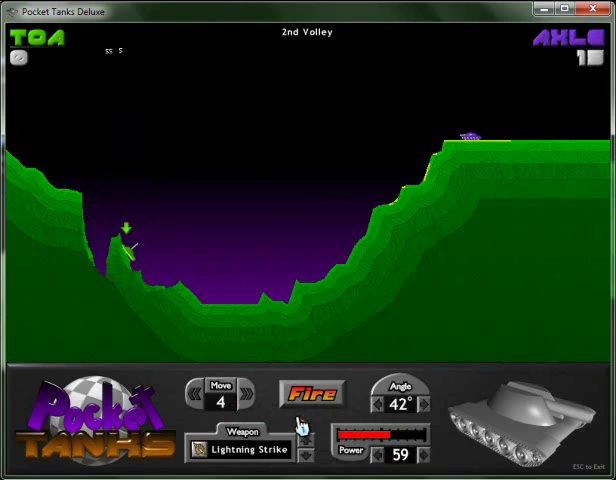
left_click(422, 404)
left_click(422, 404)
left_click(377, 454)
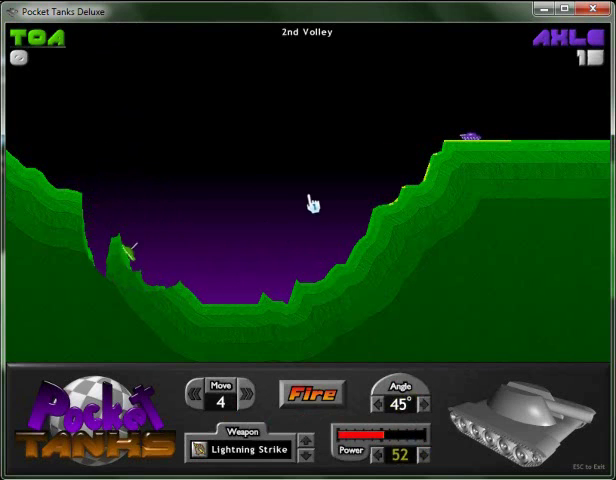
left_click(312, 395)
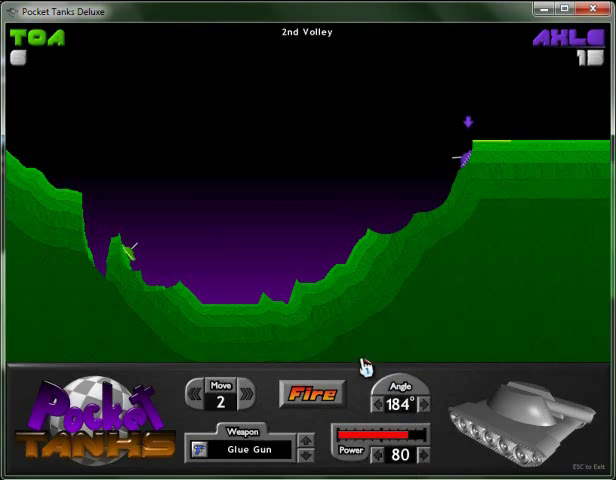
- Set the purple tank to 201° and power 100, then fire a Comet
left_click(400, 395)
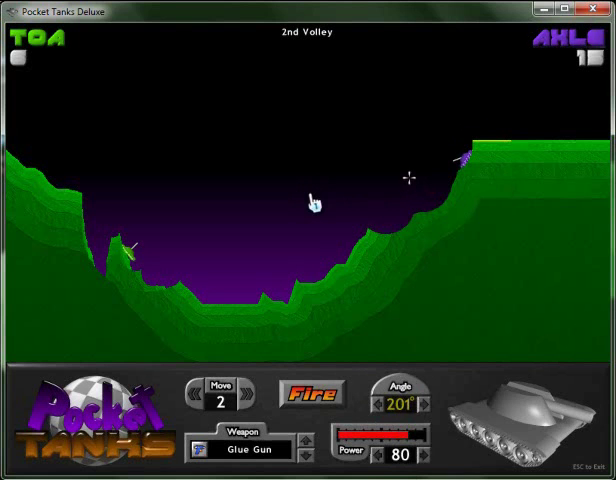
left_click(408, 177)
left_click_drag(372, 436, 385, 436)
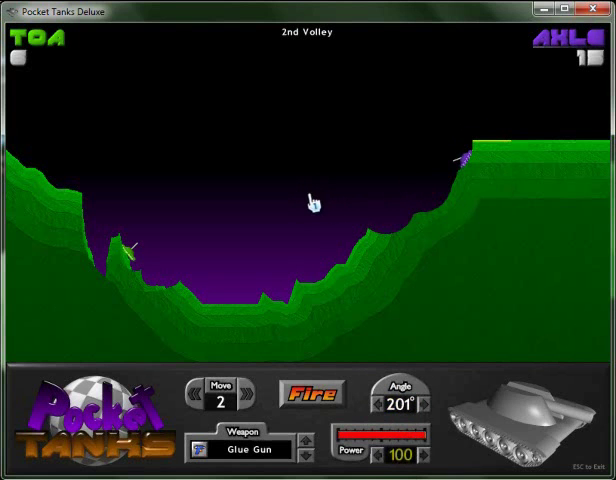
left_click(250, 449)
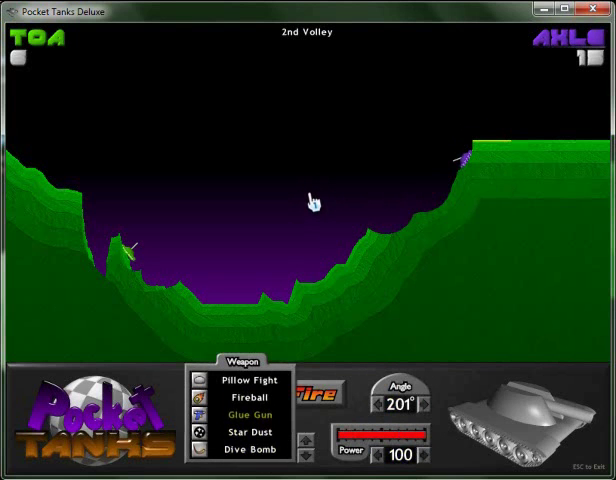
key("Up")
key("Up")
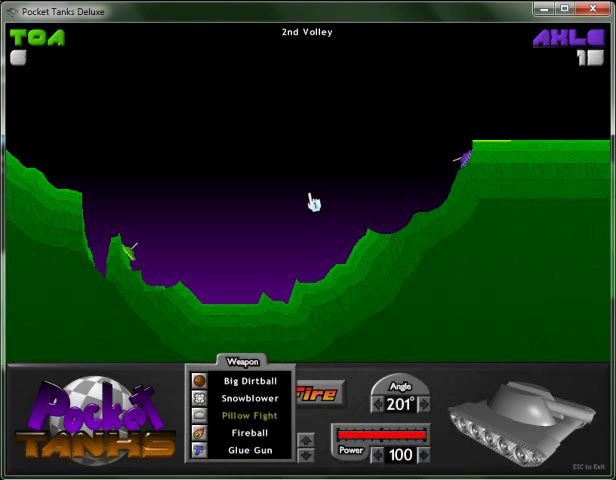
key("Up")
key("Up")
key("Up")
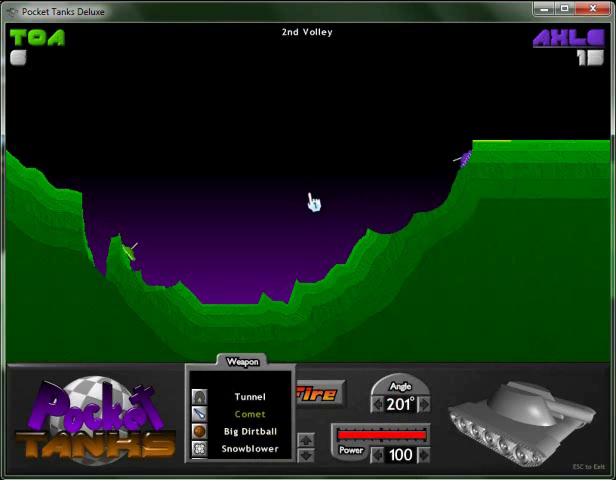
key("Return")
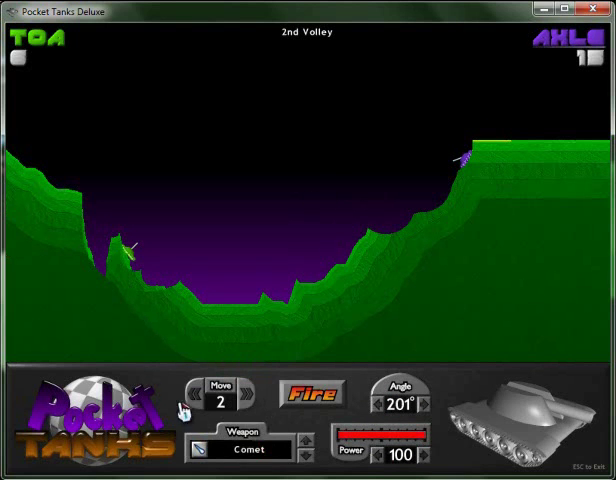
left_click(303, 396)
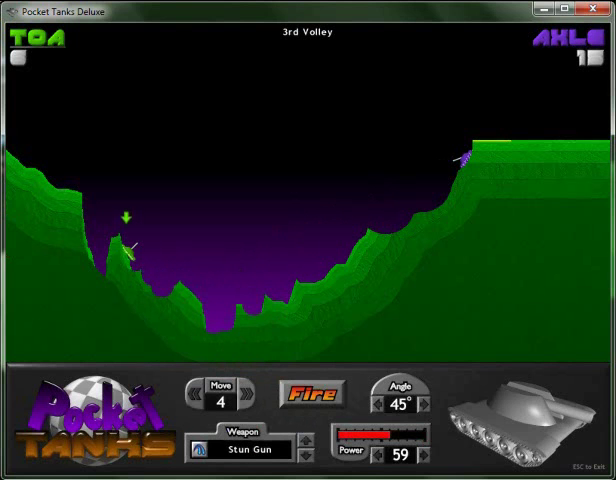
- Select Phase Missile for the green tank, nudge power and angle, and fire
left_click(250, 450)
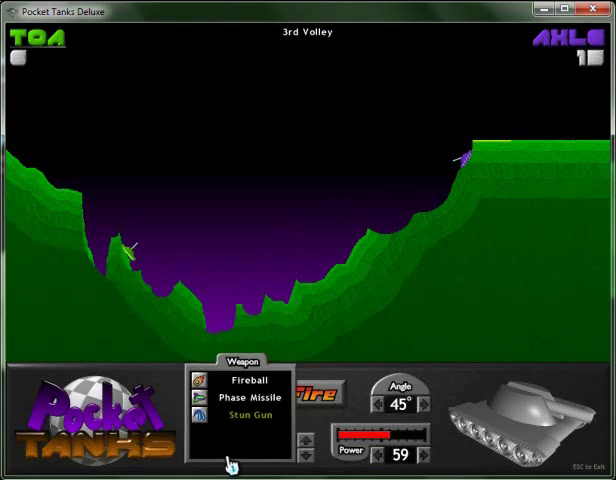
left_click(250, 405)
left_click(423, 454)
left_click(423, 454)
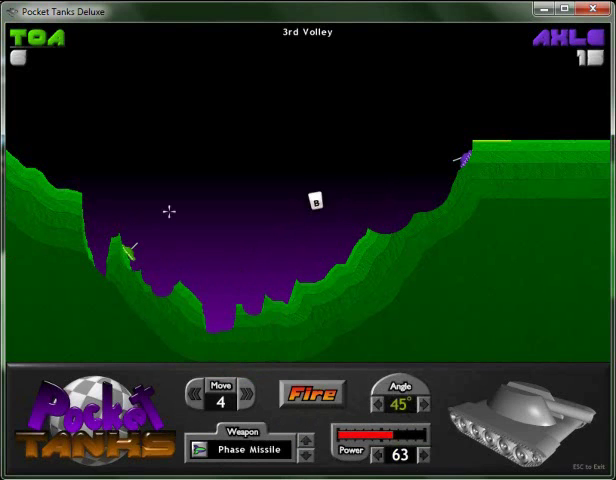
left_click(378, 404)
left_click(378, 404)
left_click(312, 395)
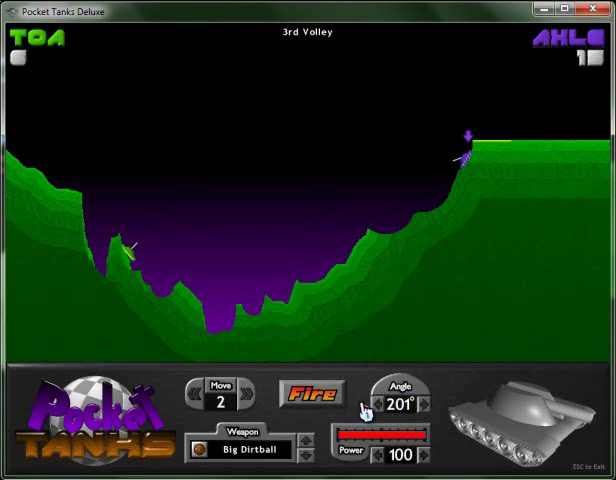
- Aim the purple tank at 190° and fire a Fireball
left_click(424, 403)
key("Left")
key("Right")
key("Left")
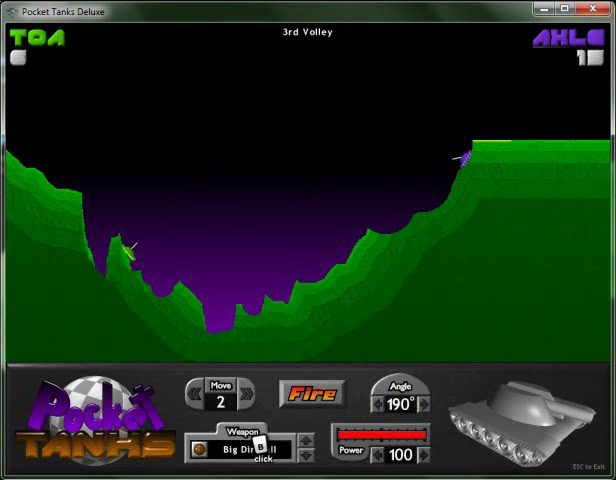
left_click(258, 448)
key("Down")
key("Down")
key("Down")
left_click(250, 415)
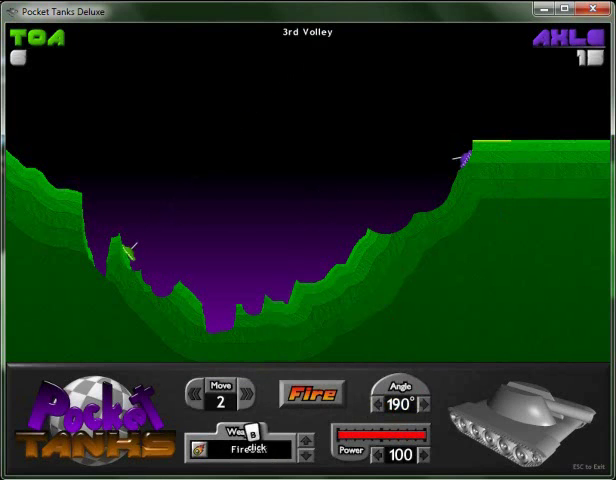
left_click(312, 395)
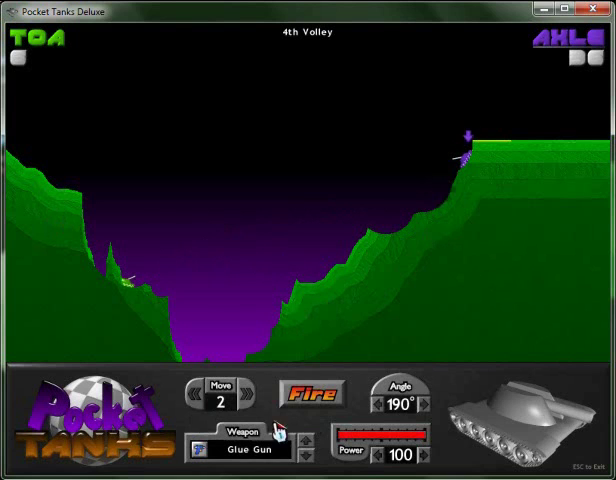
- Aim the purple tank at 197° and fire Star Dust at power 100
left_click(424, 392)
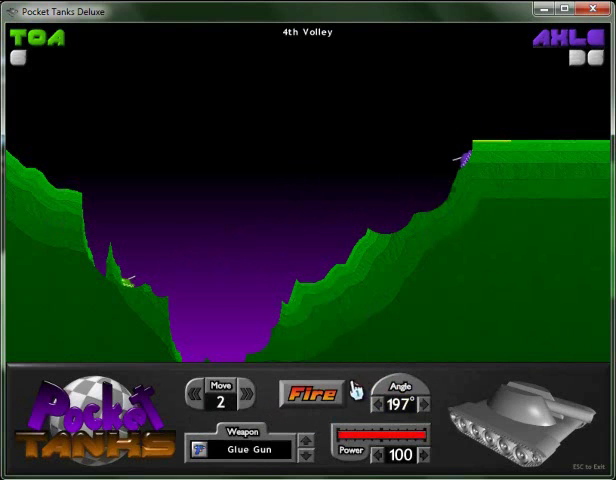
left_click(230, 450)
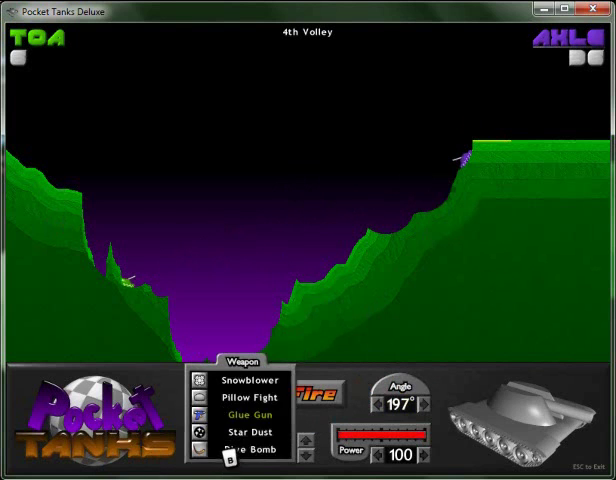
scroll(230, 455, "down", 3)
scroll(315, 203, "up", 2)
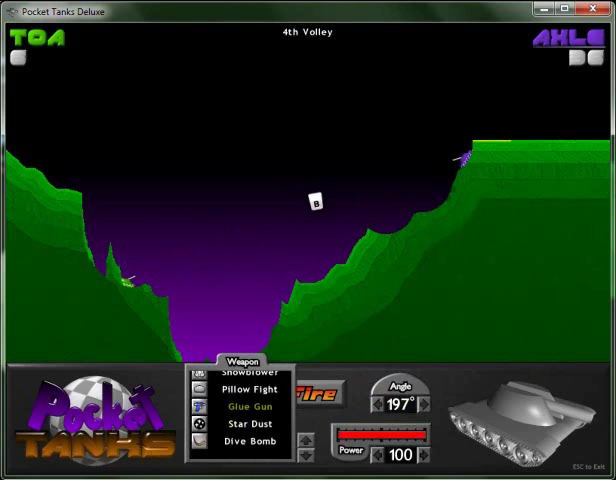
scroll(315, 203, "down", 1)
left_click(250, 419)
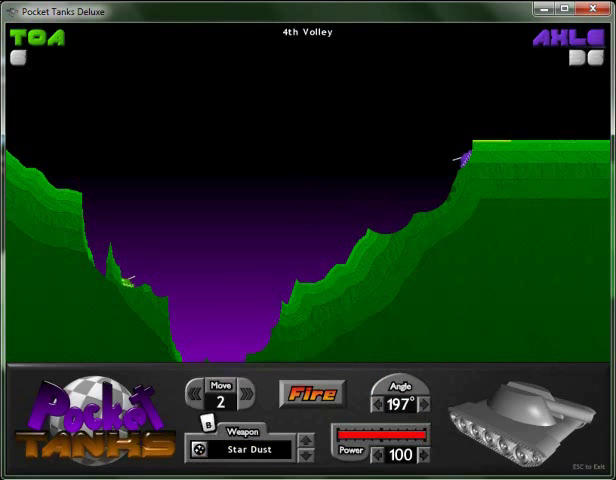
left_click(315, 393)
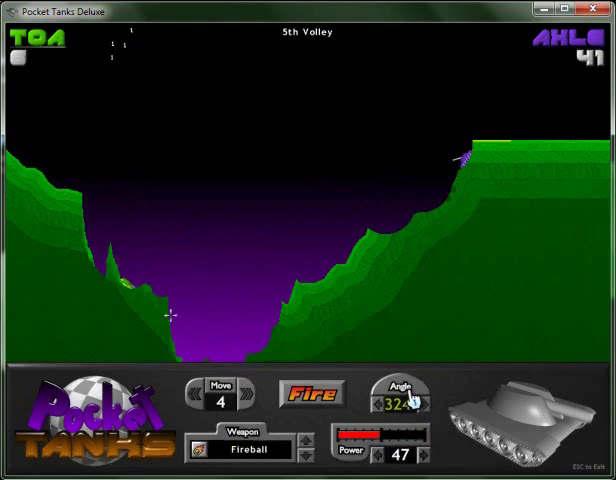
- Aim the green tank at 30° with power 100 and fire the Fireball
key("Left")
key("Left")
key("Left")
left_click_drag(166, 317, 121, 228)
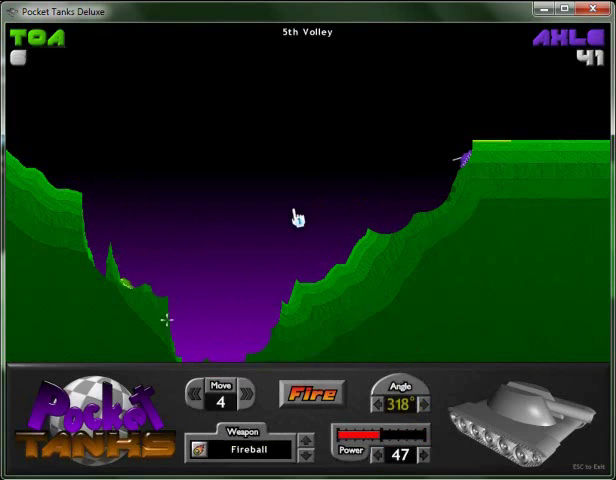
left_click_drag(310, 204, 321, 204)
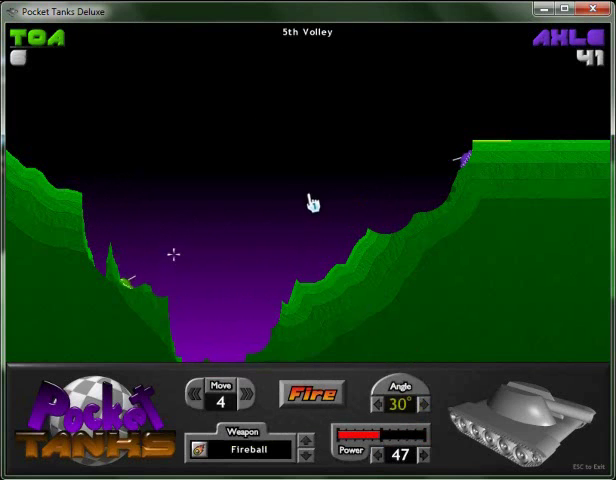
key("Up")
key("Up")
key("Up")
left_click(412, 448)
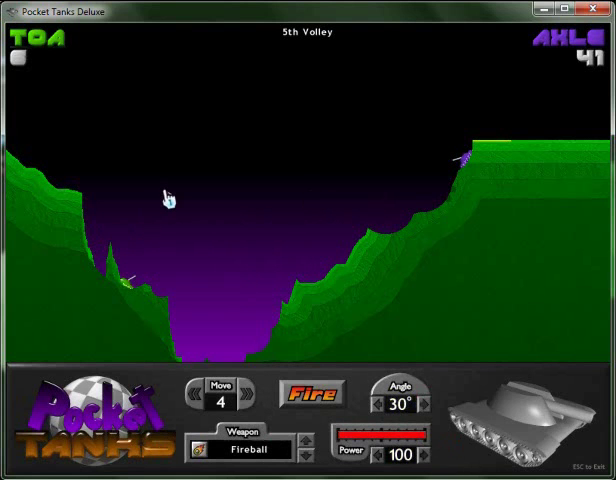
left_click(312, 394)
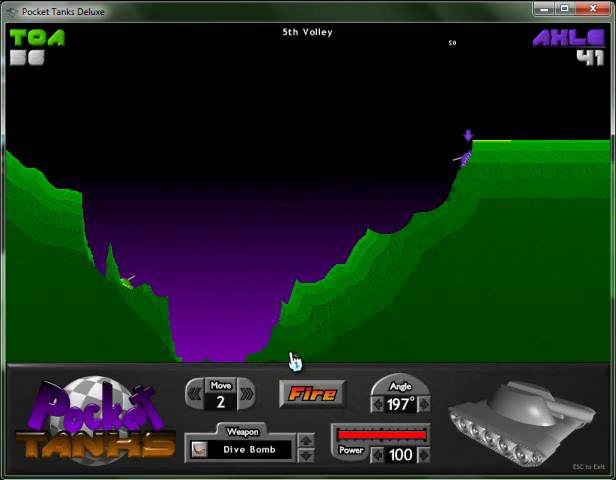
- Fire the purple tank's Dive Bomb at 198°, power 100
left_click(258, 448)
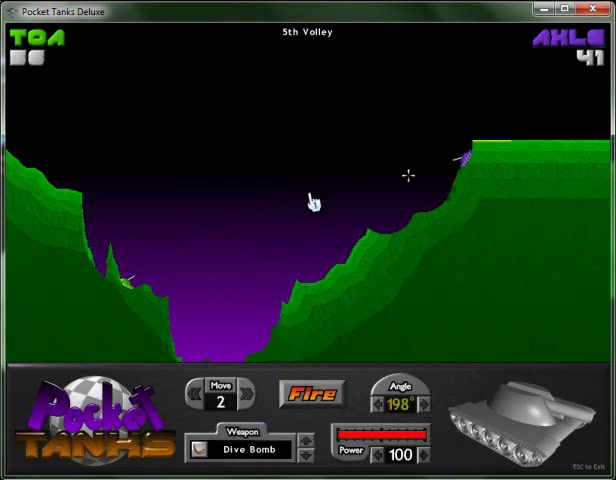
left_click(258, 448)
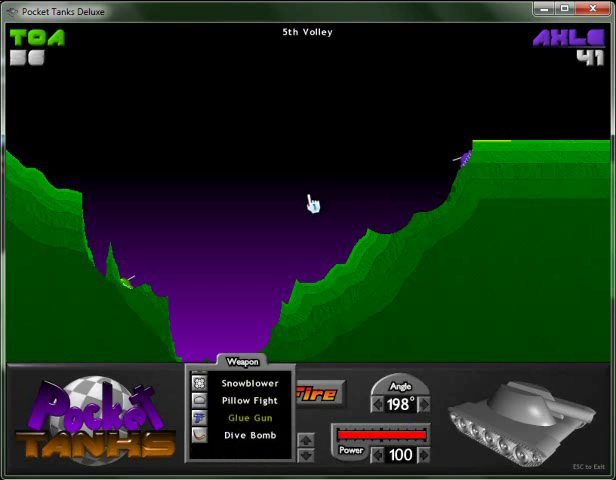
left_click(250, 414)
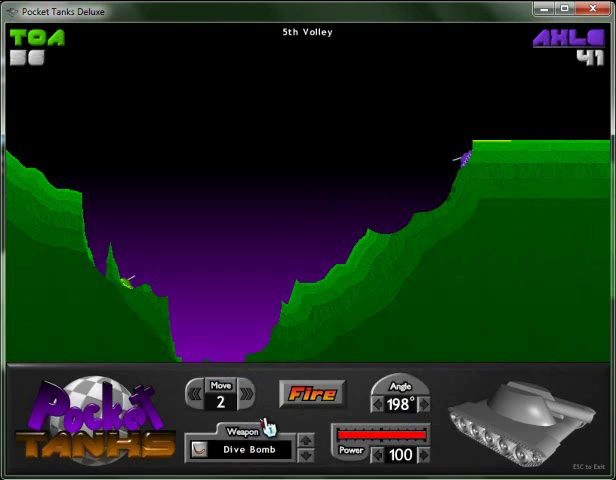
left_click(305, 397)
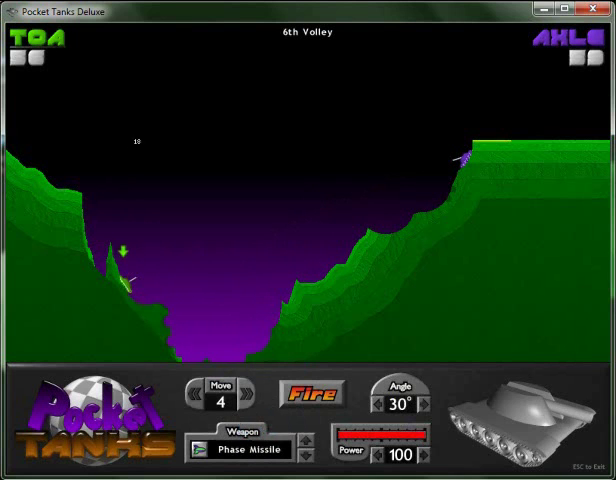
- Fire the green tank's Phase Missile at about 29°
key("Down")
key("Up")
key("Up")
key("Up")
key("Down")
key("Down")
key("Down")
left_click(420, 395)
left_click(420, 395)
left_click(420, 395)
left_click(312, 395)
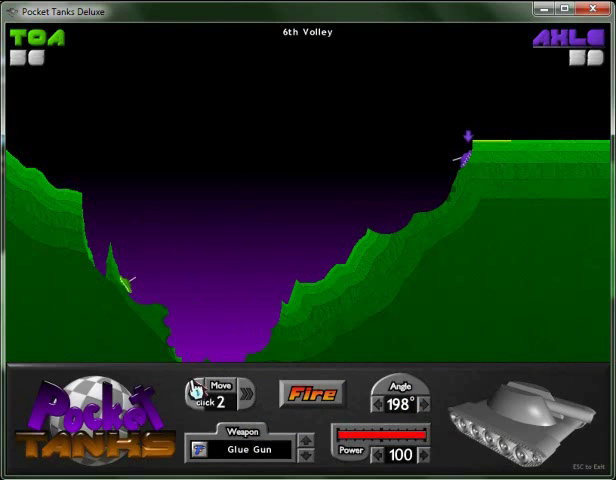
- Aim the purple tank at 197° and select Snowblower
left_click(399, 405)
left_click(313, 203)
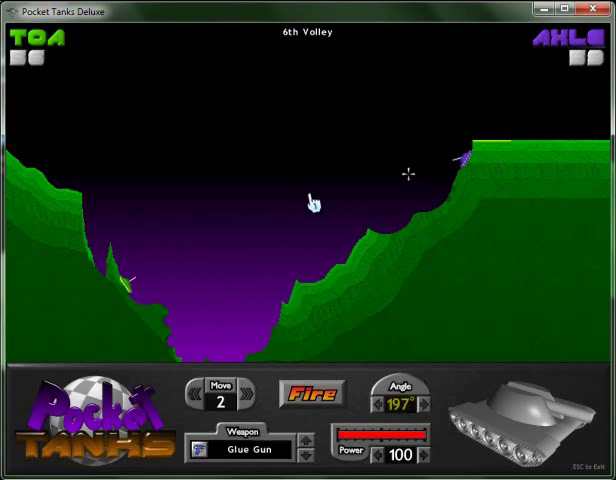
left_click(240, 449)
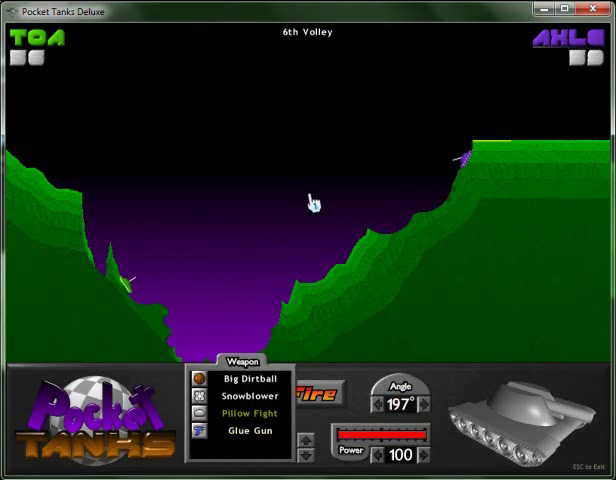
left_click(250, 395)
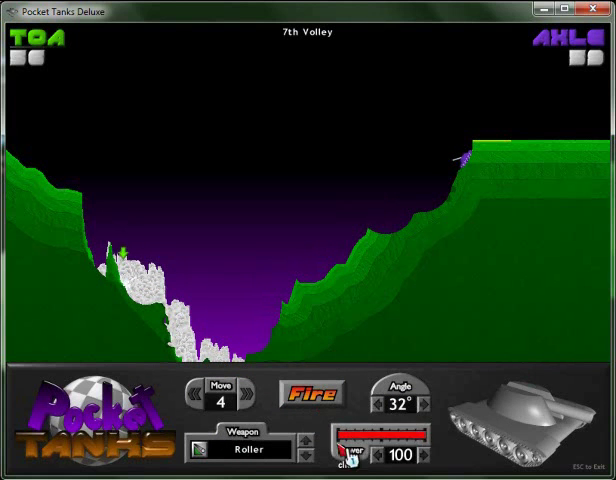
- Select and launch the green tank's Jump Jets
left_click(250, 449)
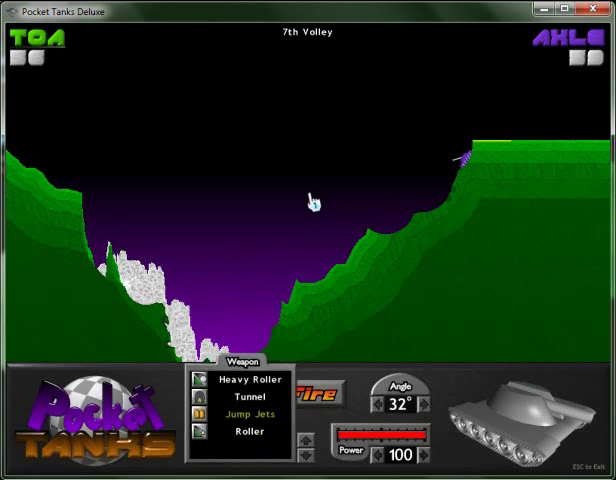
left_click(250, 398)
left_click(313, 395)
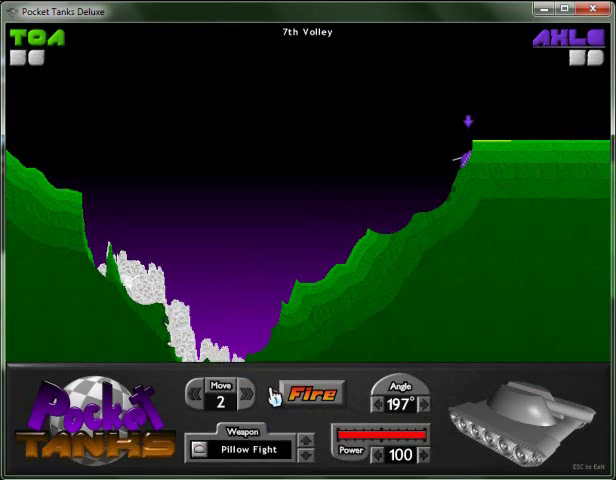
- Keep Tunnel, aim the purple tank at 207°, and fire
left_click(248, 448)
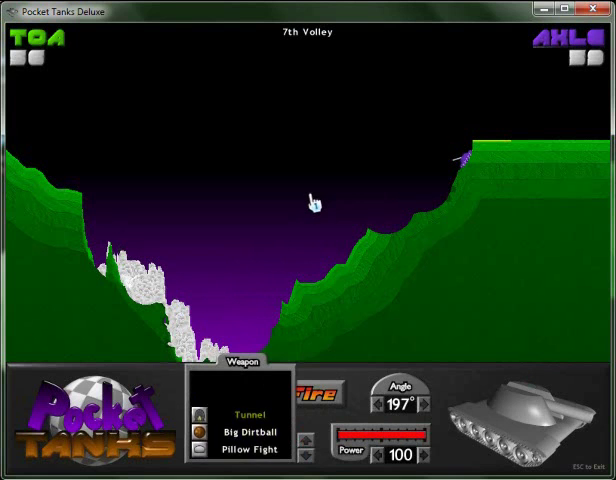
left_click(248, 414)
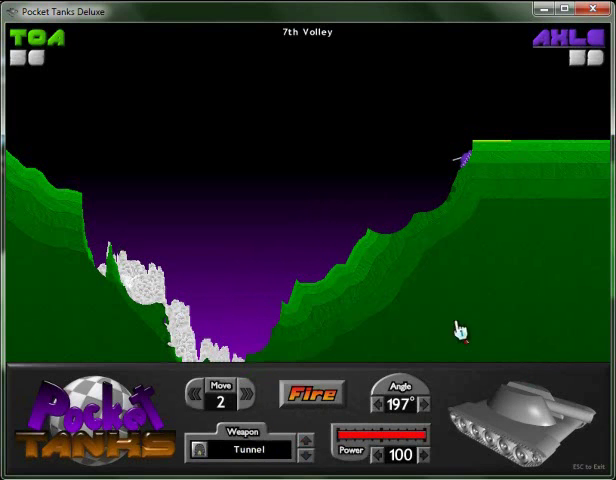
left_click(398, 398)
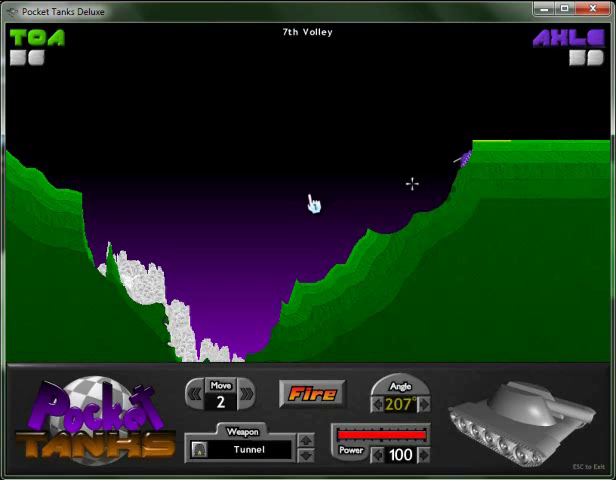
left_click(412, 184)
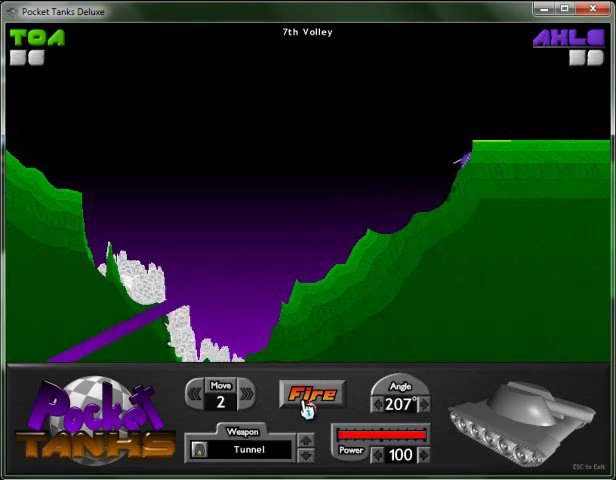
left_click(310, 400)
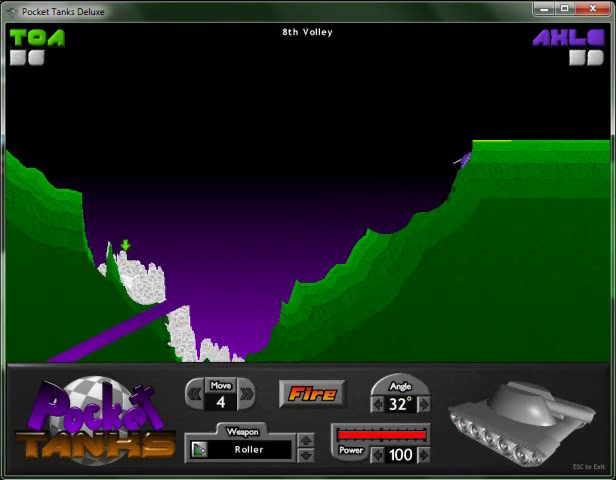
- Fire a Tunnel shot from the green tank at 39°
left_click(199, 448)
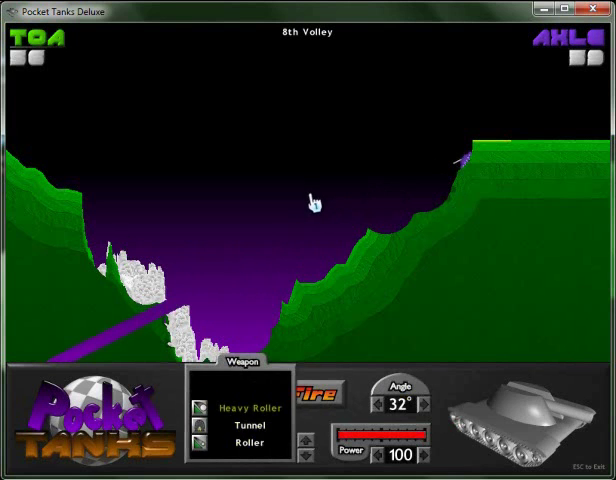
left_click(313, 204)
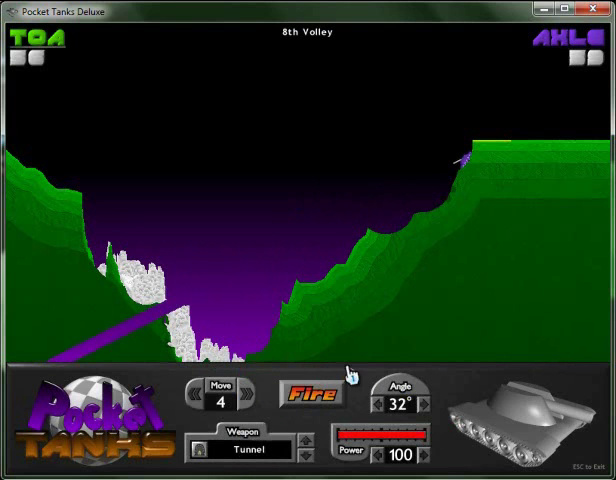
left_click(423, 403)
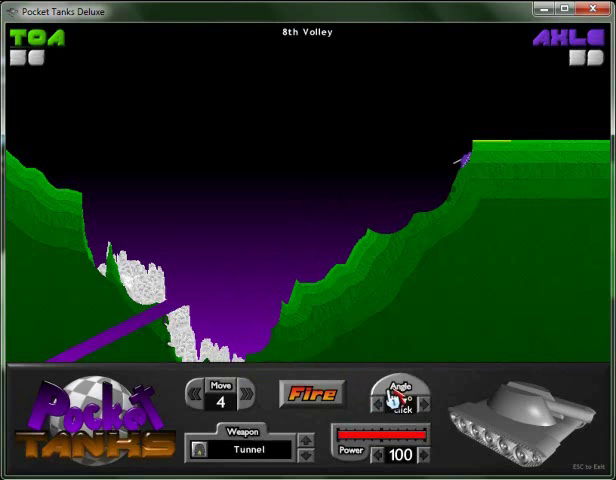
left_click(318, 393)
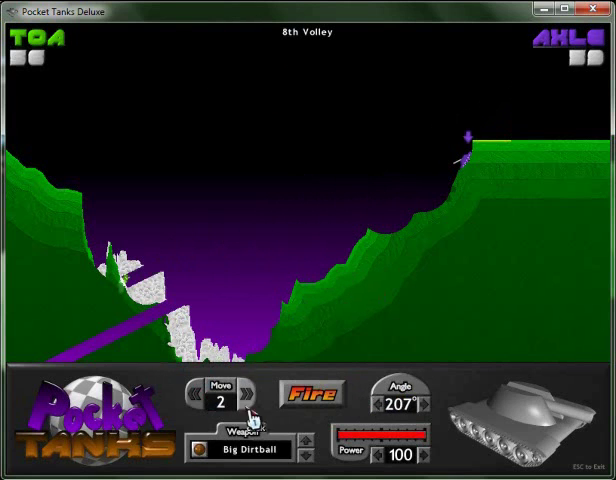
- Fire purple's Big Dirtball at 198°, power 100, onto green's snowy slope
left_click(397, 404)
key("Left")
key("Left")
key("Right")
key("Left")
key("Left")
key("Left")
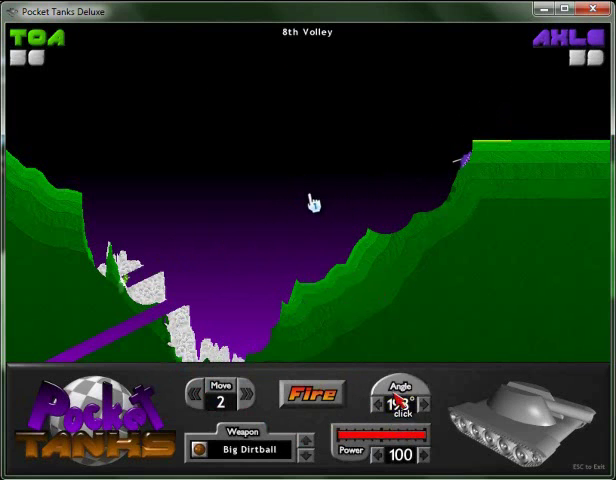
left_click(310, 395)
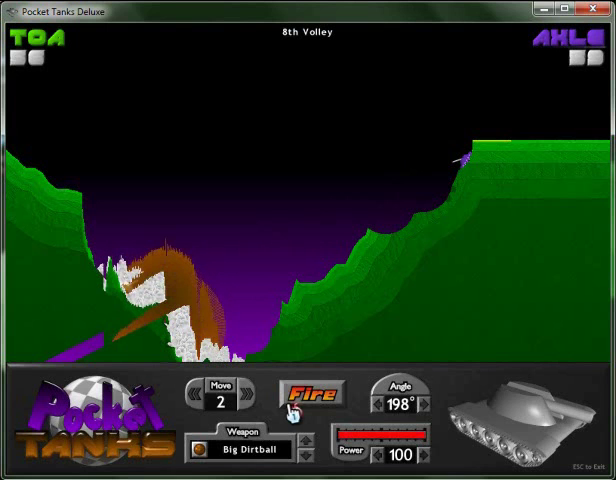
- Fire a Heavy Roller from the green tank, scoring 17 points
left_click(265, 452)
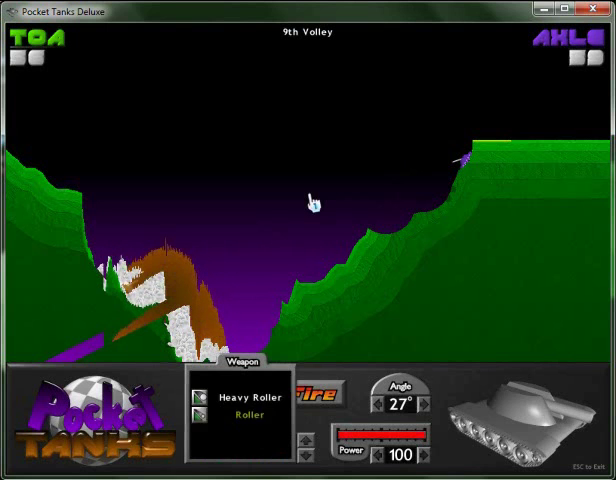
left_click(250, 414)
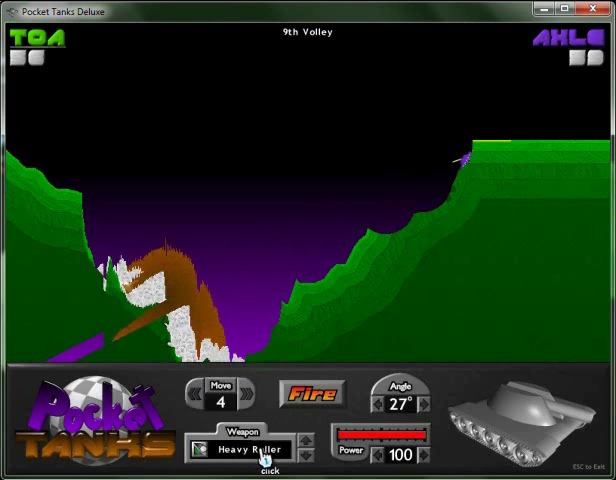
left_click(312, 397)
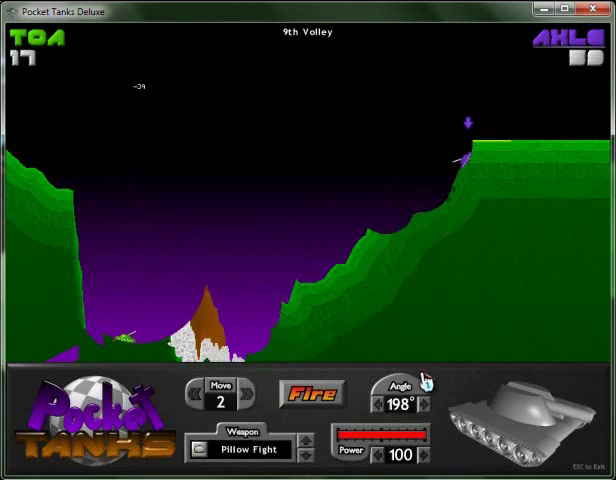
- Re-aim purple to 205° and fire Pillow Fight at power 100
left_click(400, 395)
key("Up")
key("Up")
key("Up")
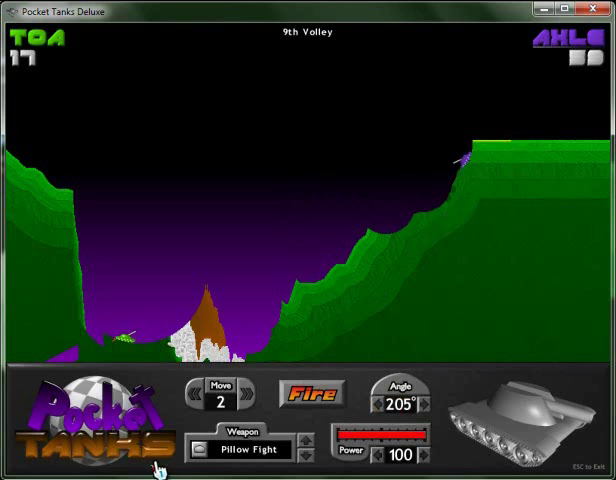
left_click(316, 412)
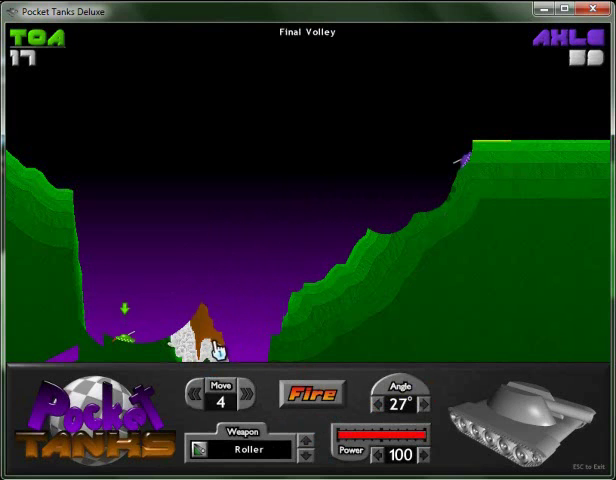
- Keep green's Roller, raise the angle to 44°, and fire
left_click(248, 449)
left_click(316, 380)
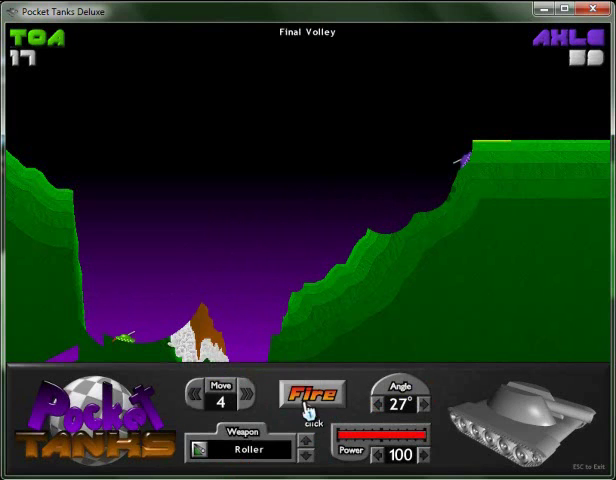
left_click(400, 395)
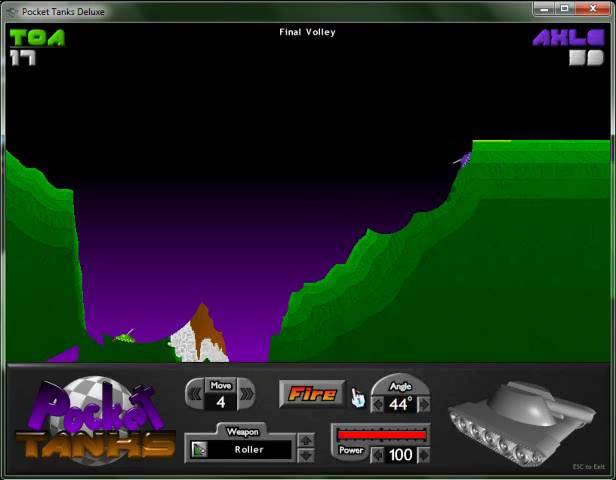
left_click(313, 395)
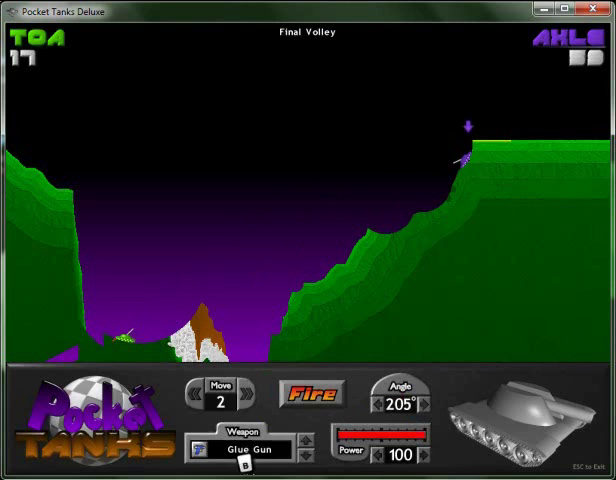
- Fire purple's Glue Gun at 202° with power 90
left_click(249, 449)
left_click(249, 414)
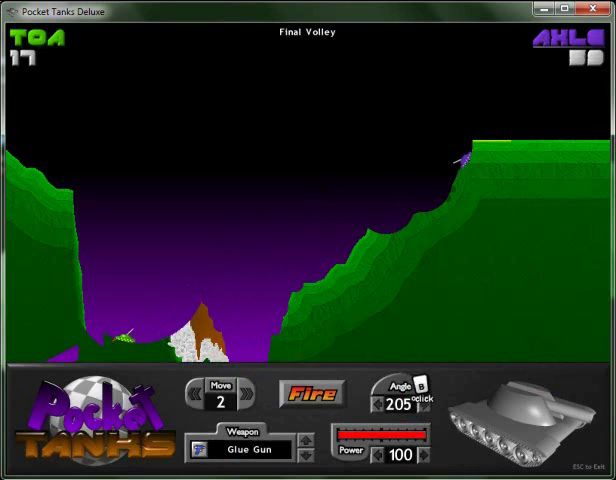
mouse_move(420, 392)
left_mouse_down()
mouse_move(407, 174)
mouse_move(410, 180)
left_mouse_up()
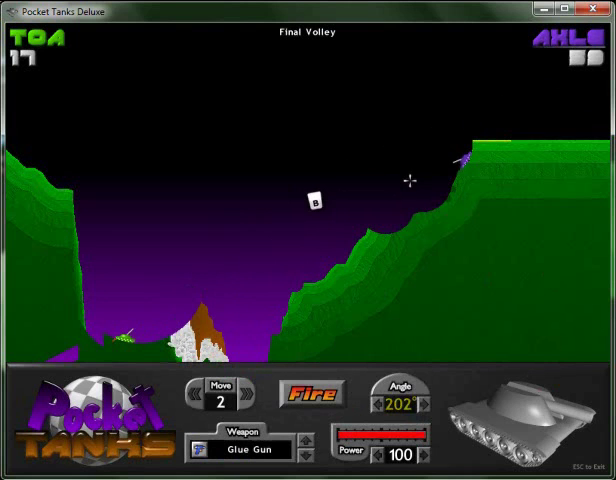
left_click(377, 455)
left_click(423, 450)
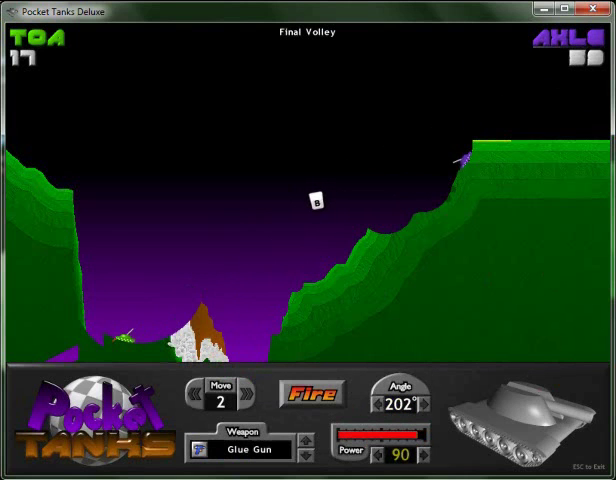
left_click(312, 396)
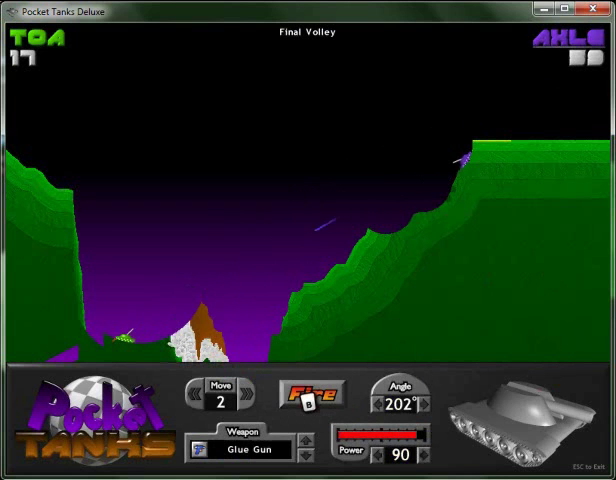